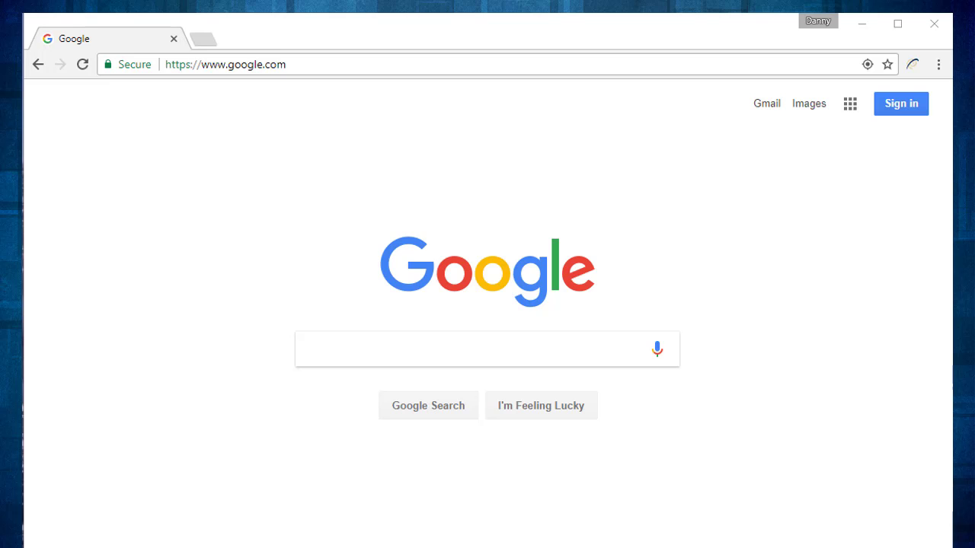
# Search Google for 'jefferson'.
pyautogui.click(373, 344)
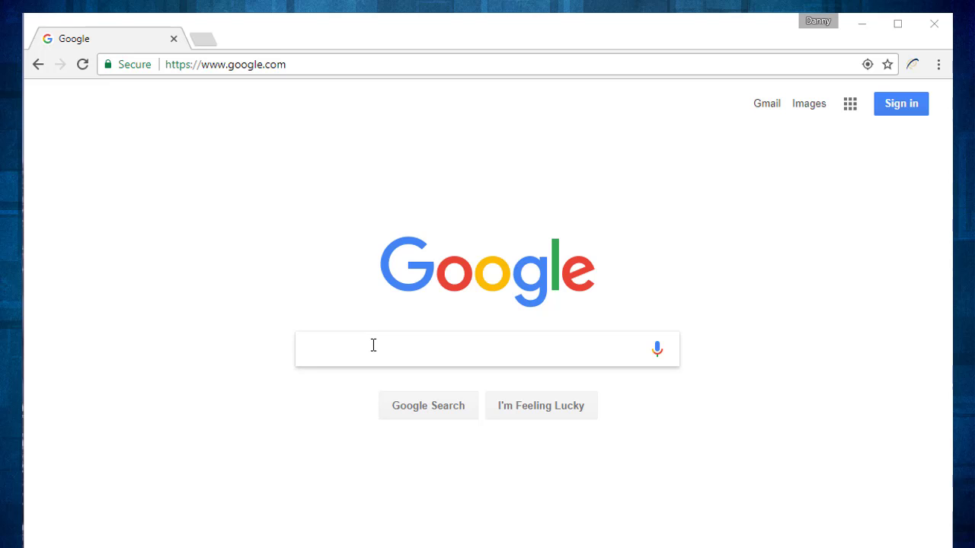
pyautogui.write('jefferson')
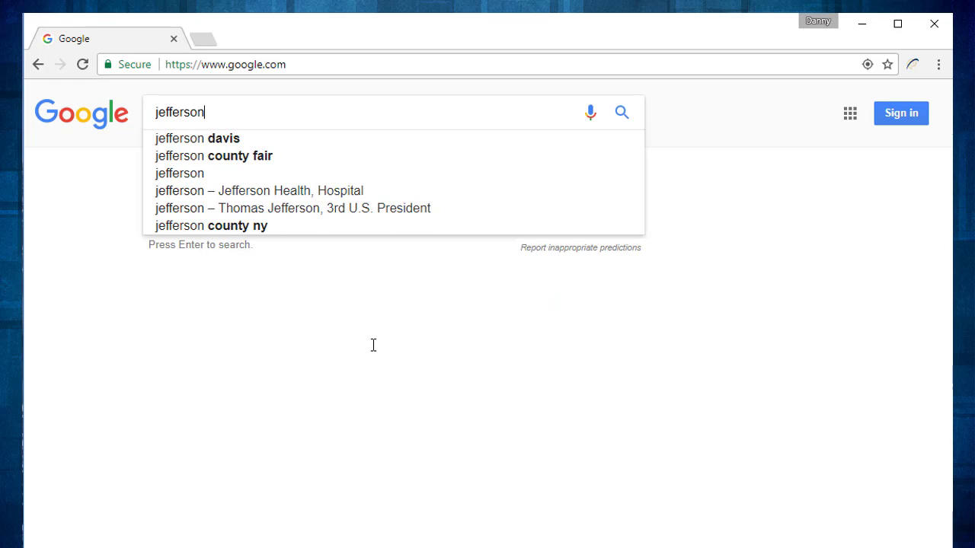
pyautogui.press('Return')
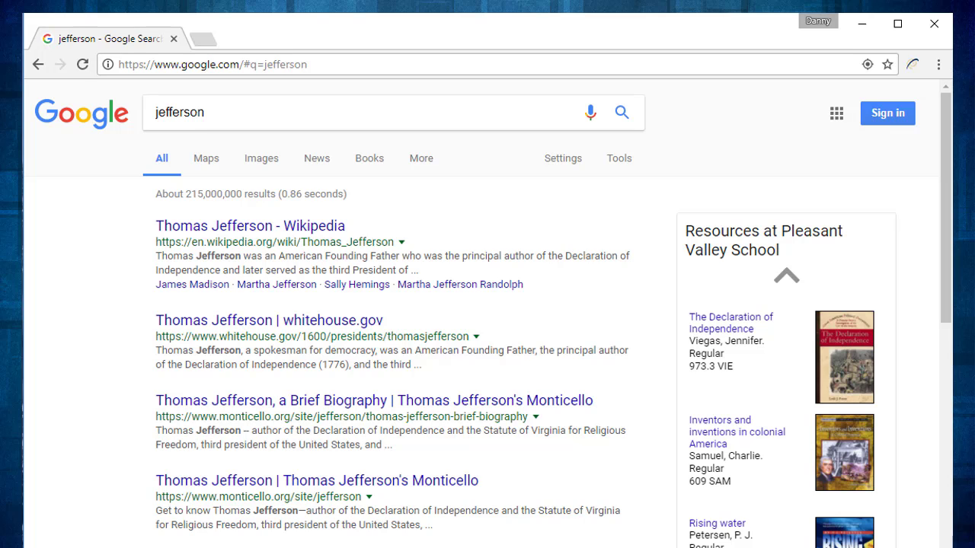
# Browse later titles in the Pleasant Valley School Resources panel, then return to the start.
pyautogui.scroll(-3, 781, 426)
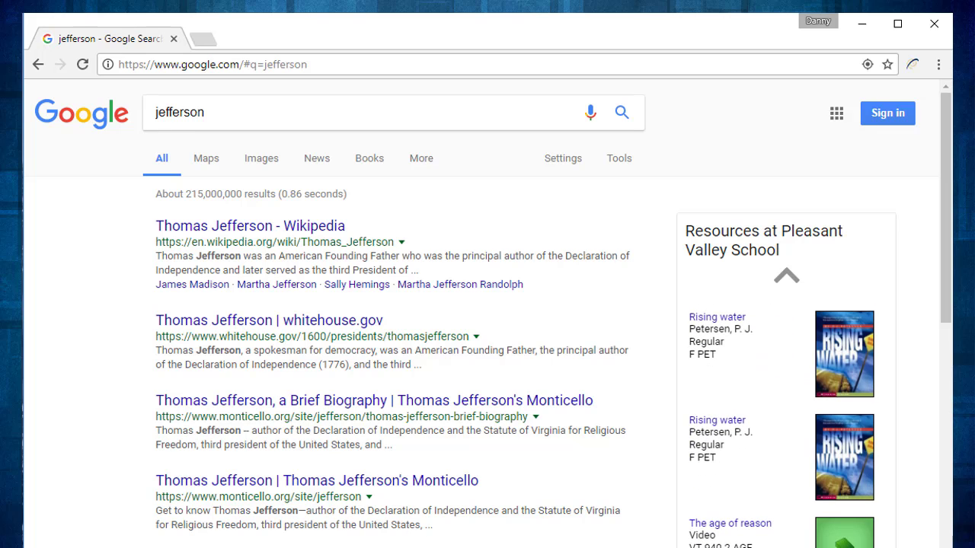
pyautogui.click(777, 536)
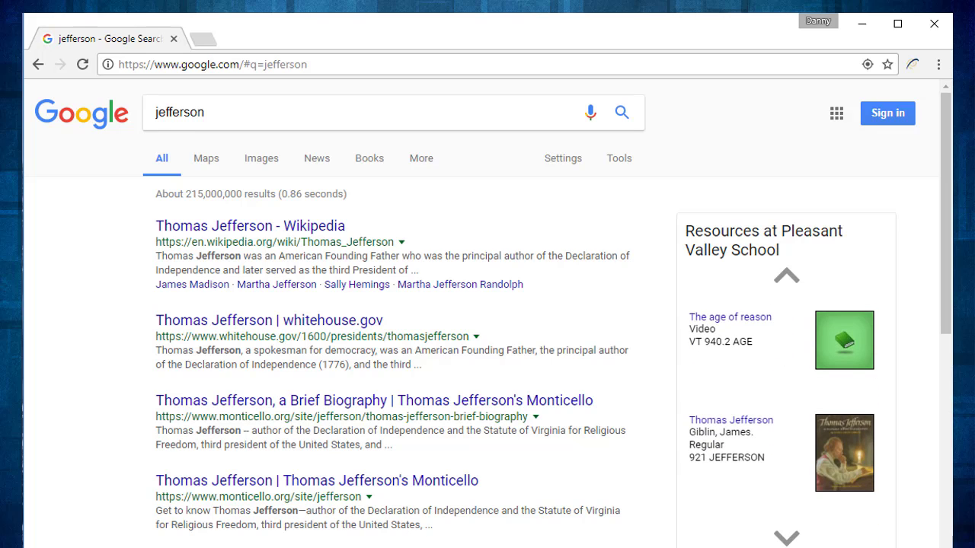
pyautogui.click(785, 282)
pyautogui.click(789, 279)
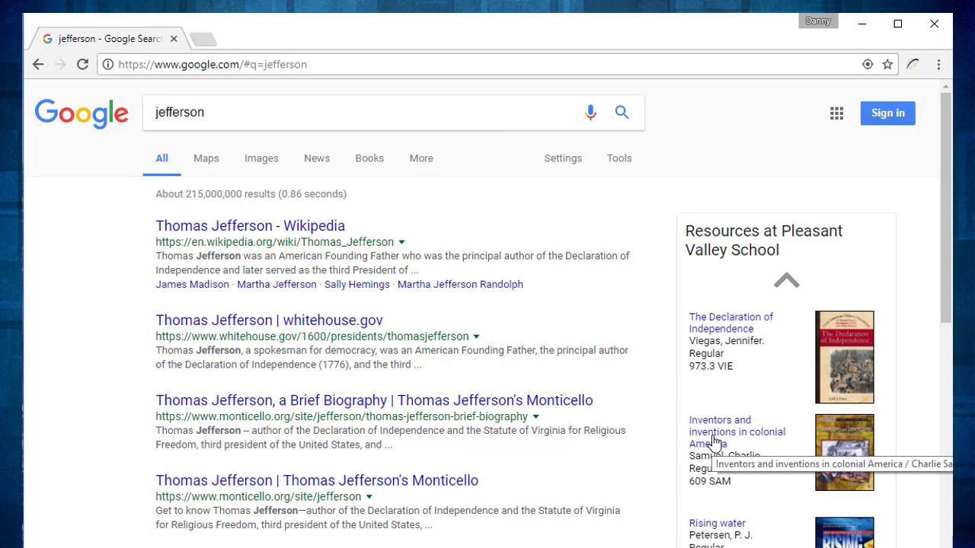
# Open the Inventors and inventions in colonial America record and its Google Books preview.
pyautogui.click(713, 442)
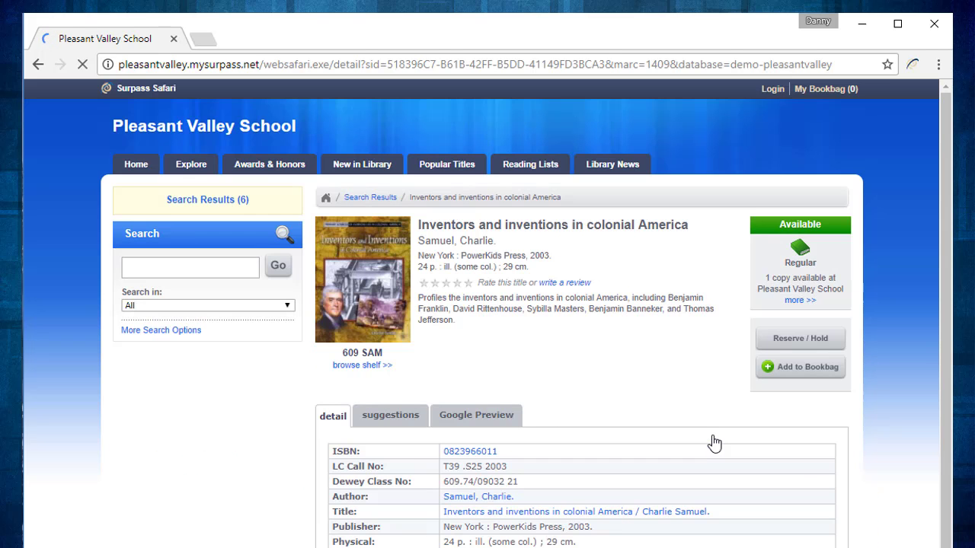
pyautogui.click(499, 430)
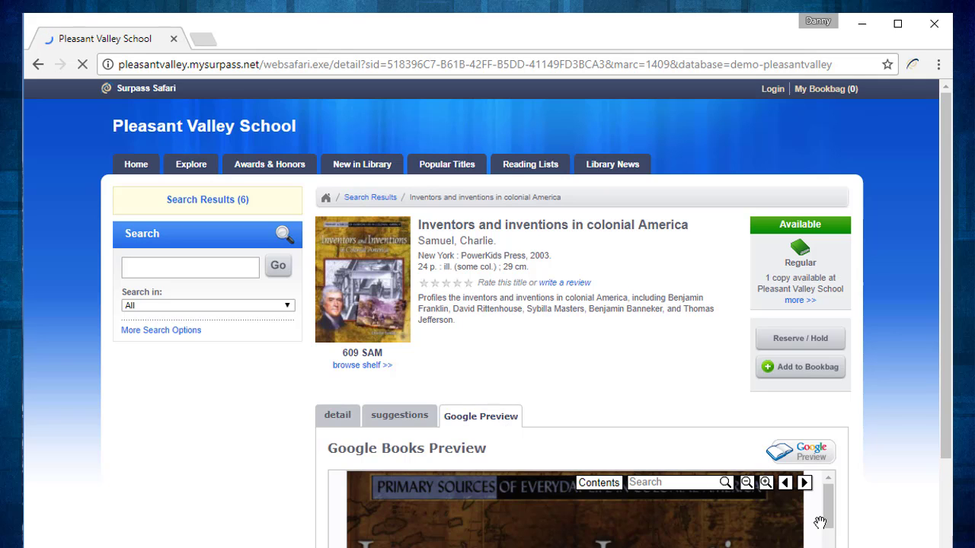
pyautogui.scroll(-3, 817, 520)
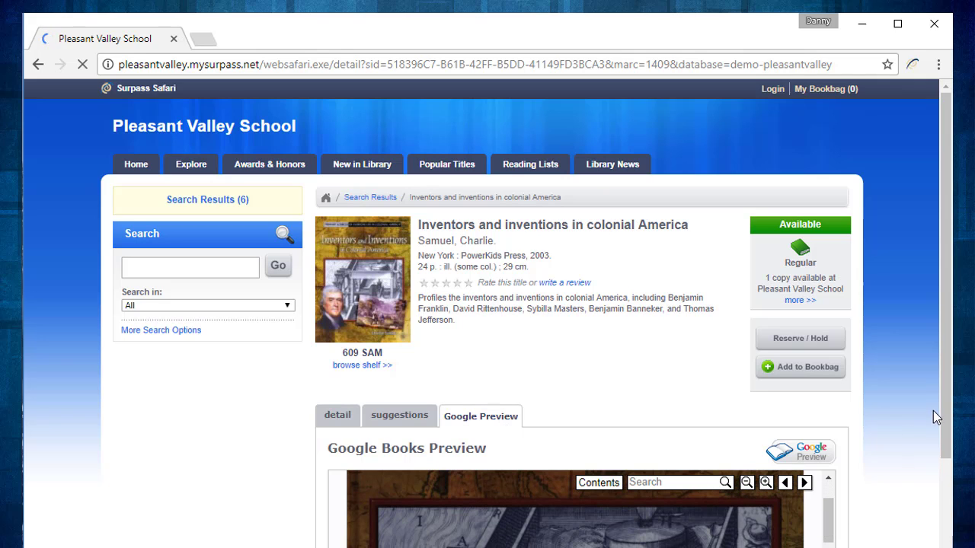
pyautogui.moveTo(943, 424); pyautogui.dragTo(943, 547)
# Page the book preview forward from the title page past the Contents page.
pyautogui.click(806, 209)
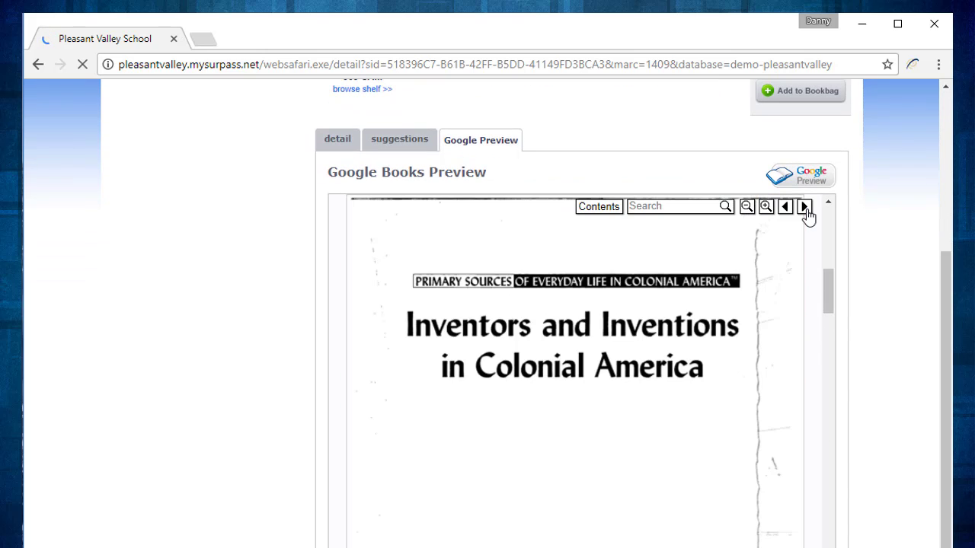
pyautogui.click(806, 208)
pyautogui.click(806, 208)
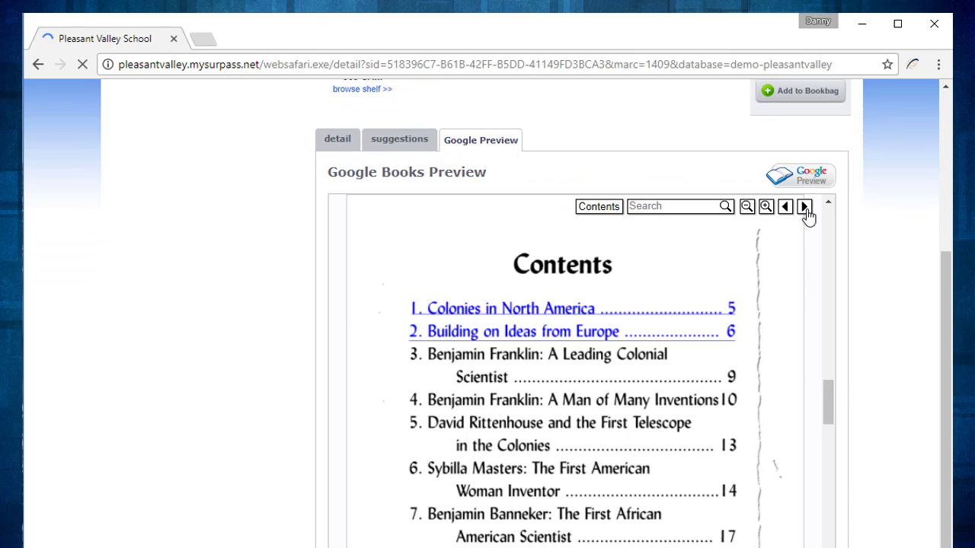
pyautogui.click(806, 208)
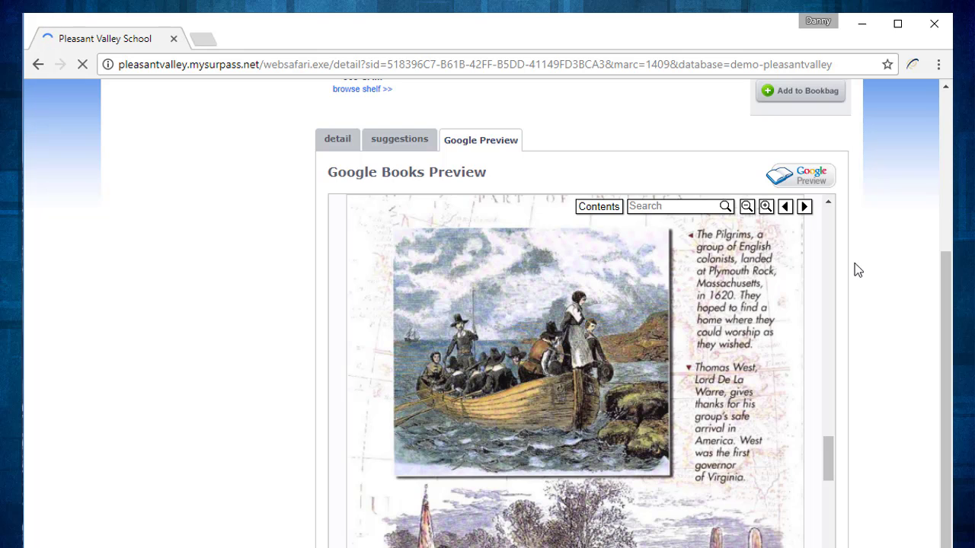
pyautogui.scroll(4, 857, 272)
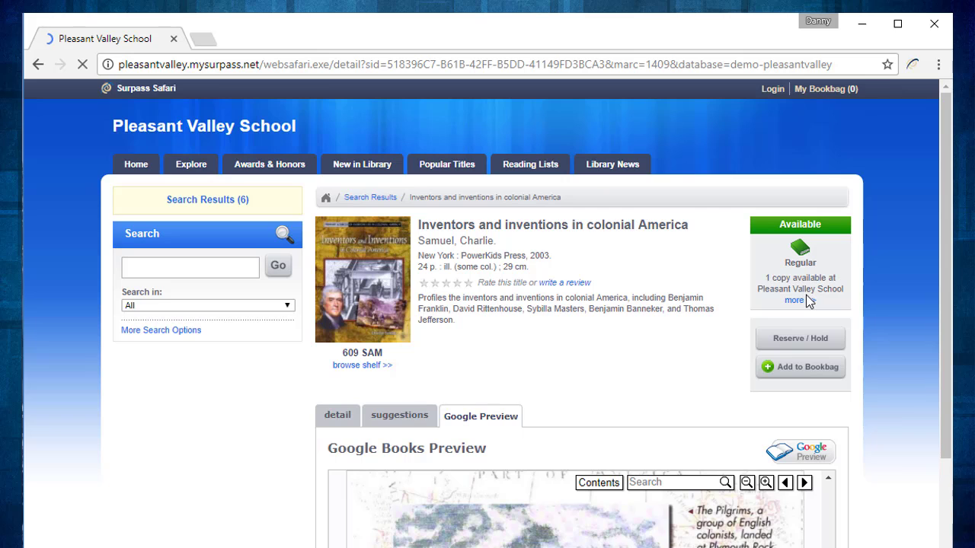
# Run a Google search for 'spring' from the address bar.
pyautogui.click(412, 73)
pyautogui.write('spring')
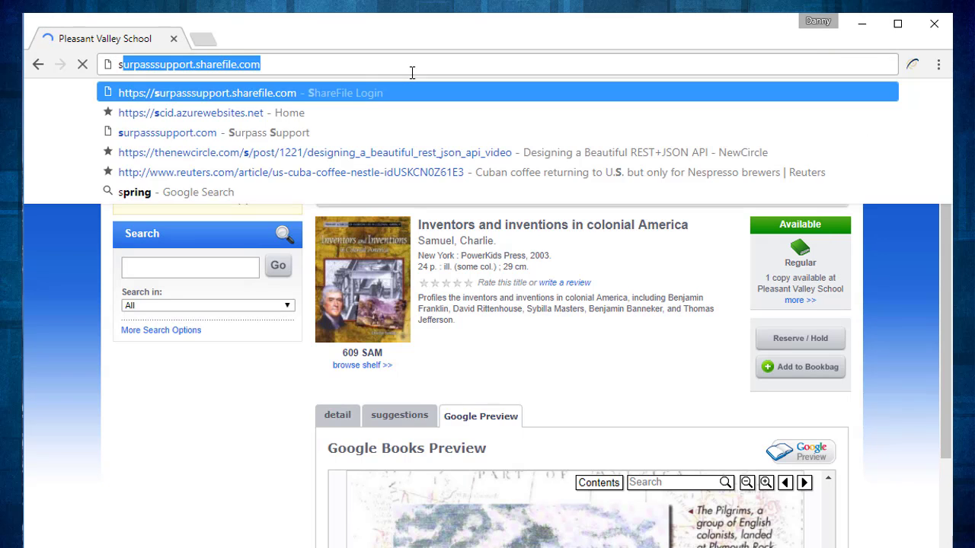
pyautogui.press('Return')
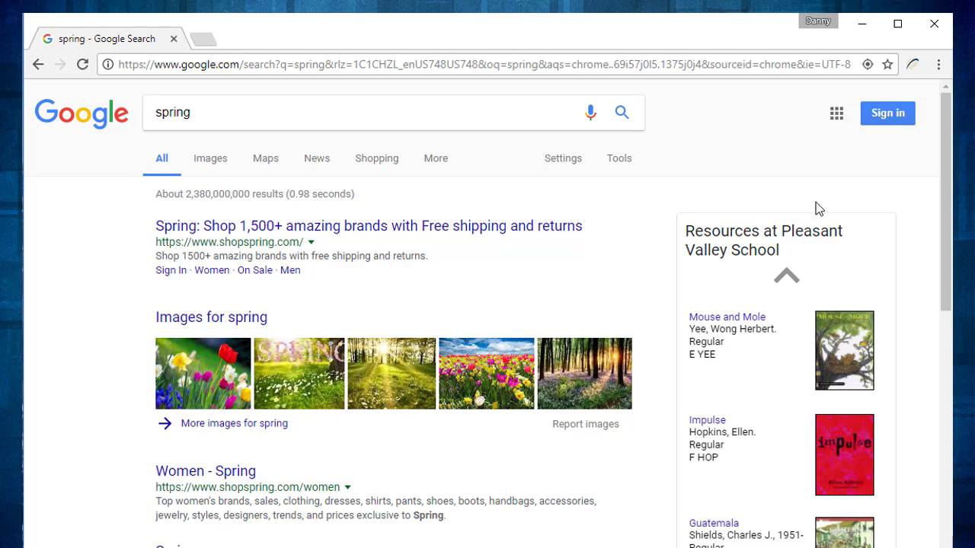
# Search the Pleasant Valley School catalogue for 'baseball' from the Library Sidekick popup.
pyautogui.click(912, 67)
pyautogui.click(682, 131)
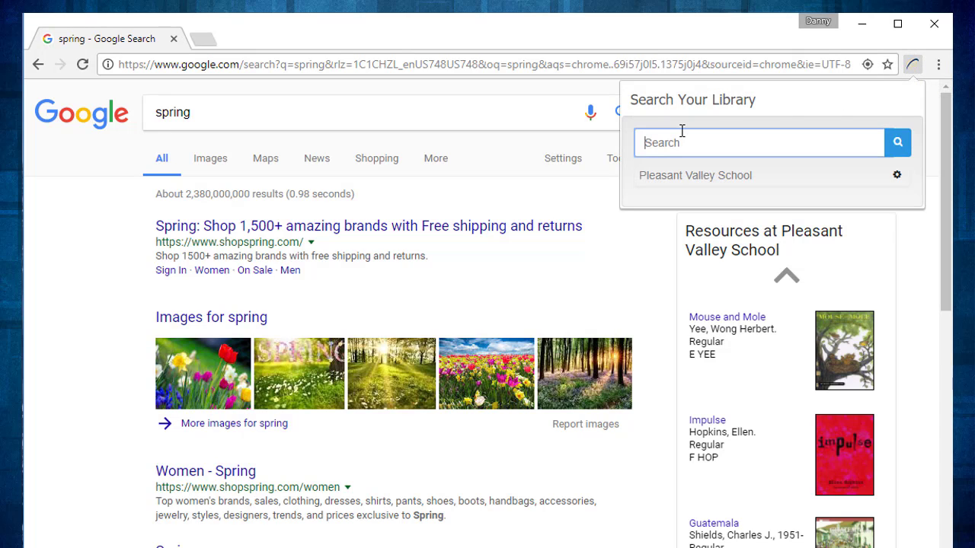
pyautogui.write('baseball')
pyautogui.press('Return')
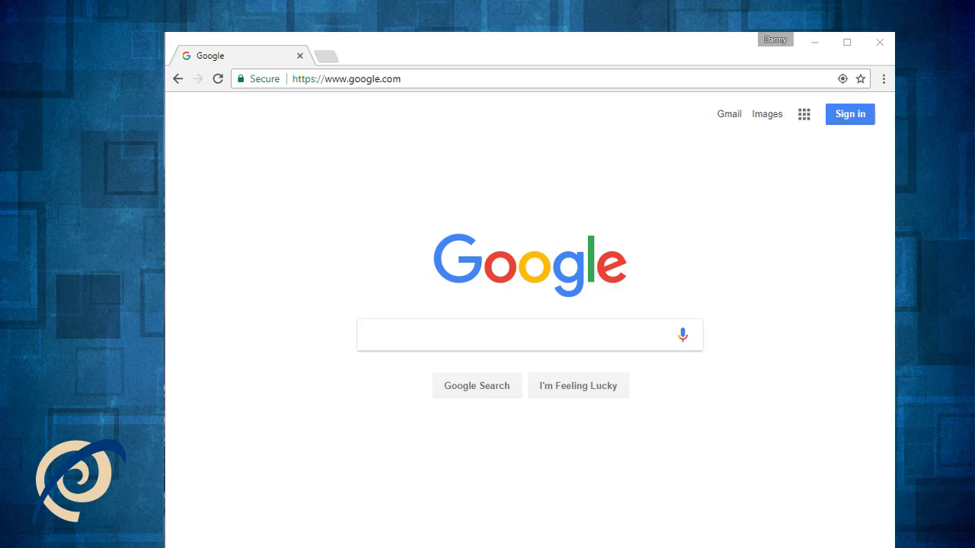
# Search Google for 'chrome' and follow the Chrome Web Store result.
pyautogui.click(555, 332)
pyautogui.write('chrome')
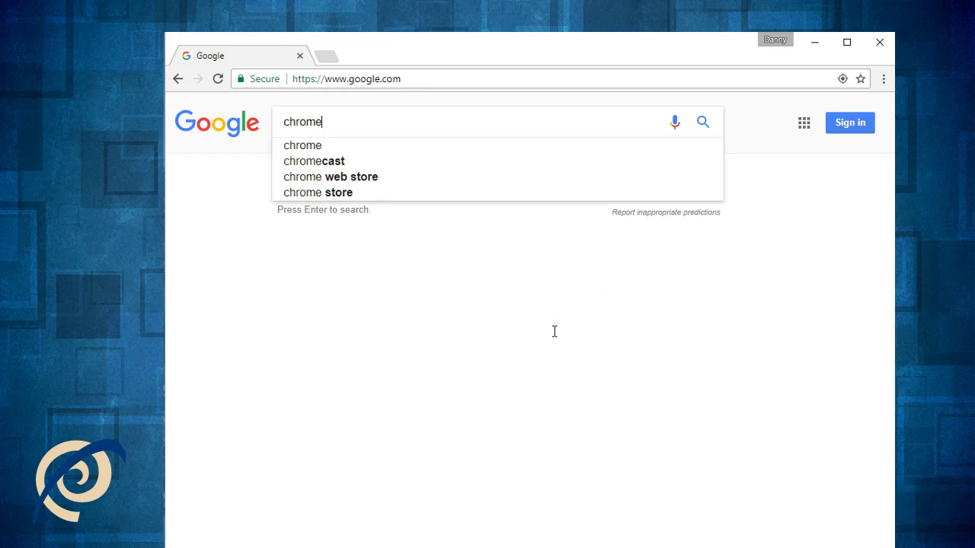
pyautogui.press('Return')
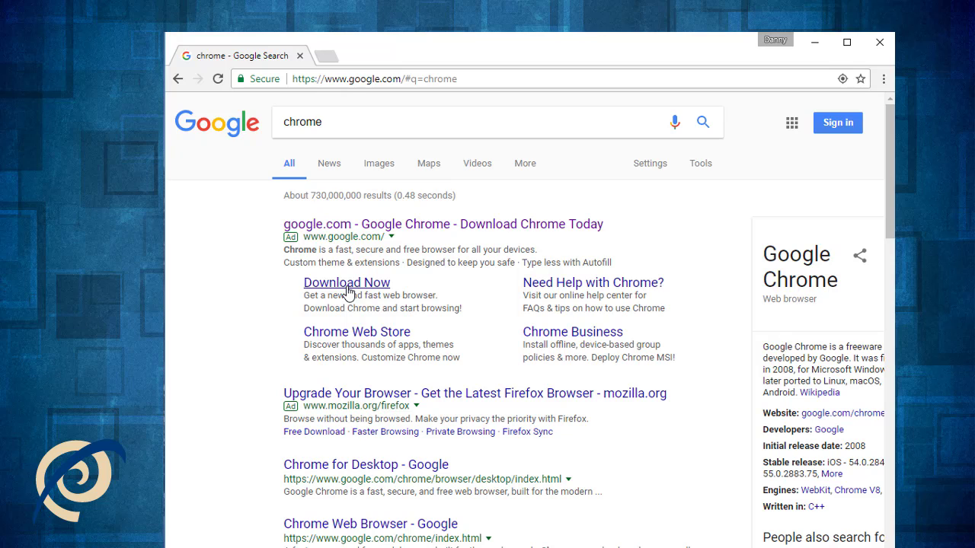
pyautogui.click(352, 334)
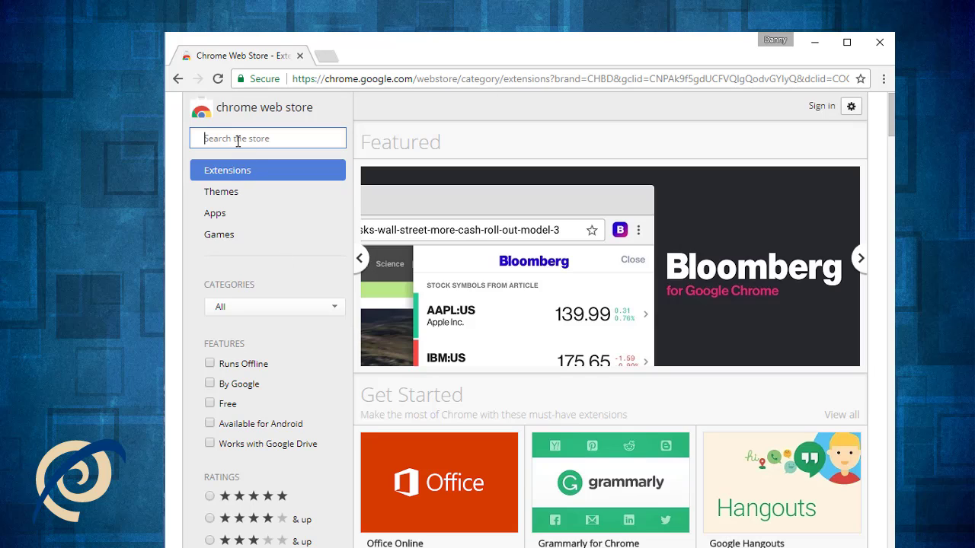
# Find 'library sidekick' in the Chrome Web Store and add the extension to Chrome.
pyautogui.write('librarys')
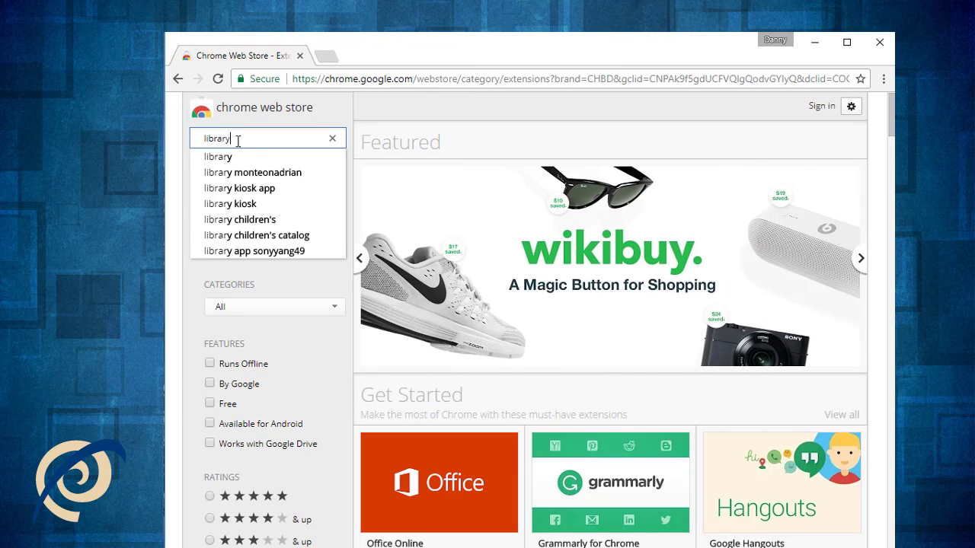
pyautogui.press('BackSpace')
pyautogui.write('sidekick')
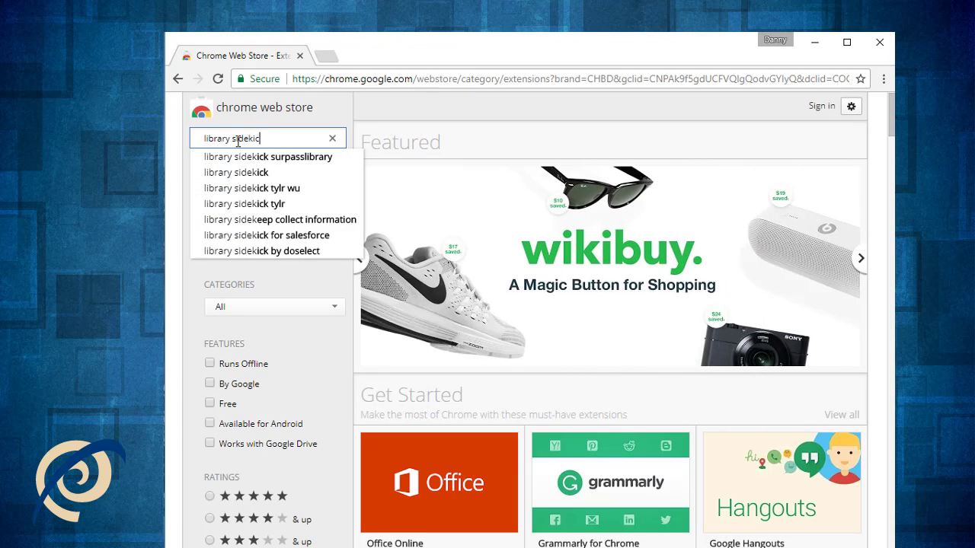
pyautogui.press('Return')
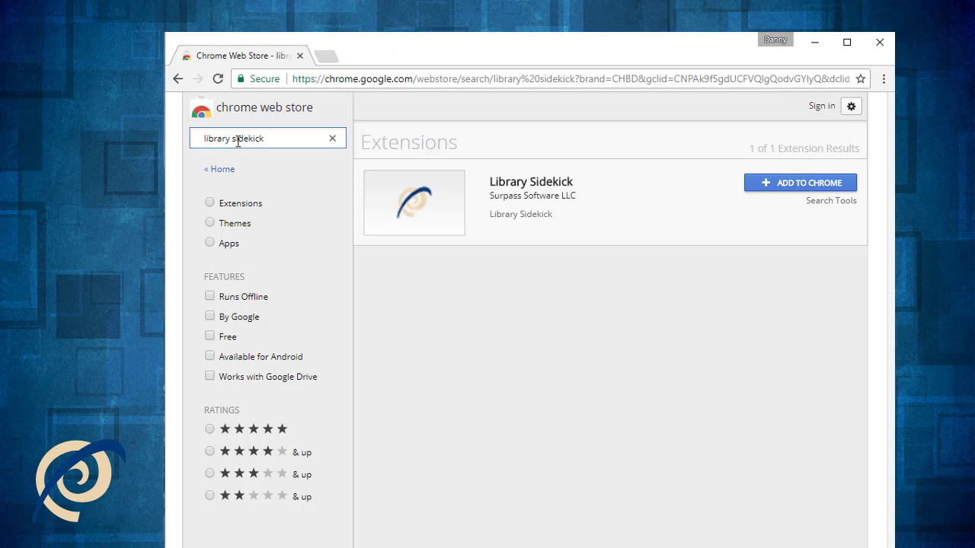
pyautogui.click(772, 184)
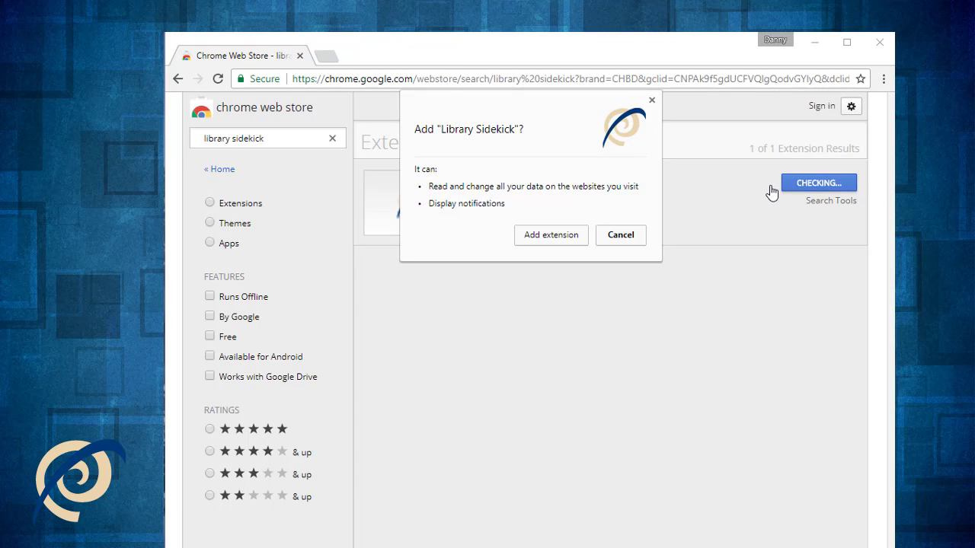
pyautogui.click(562, 240)
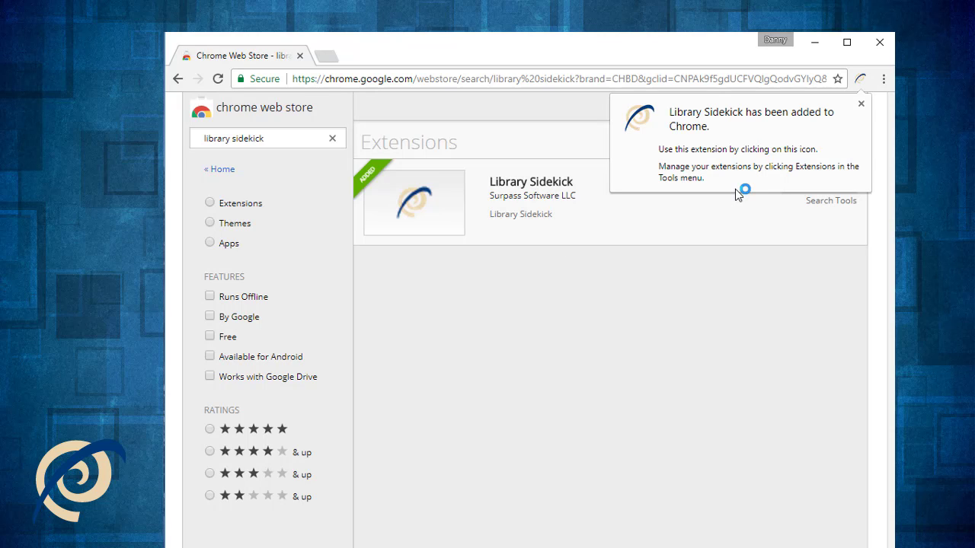
# Set Library Sidekick's library to Pleasant Valley School, Calhoun GA, and save the settings.
pyautogui.click(861, 82)
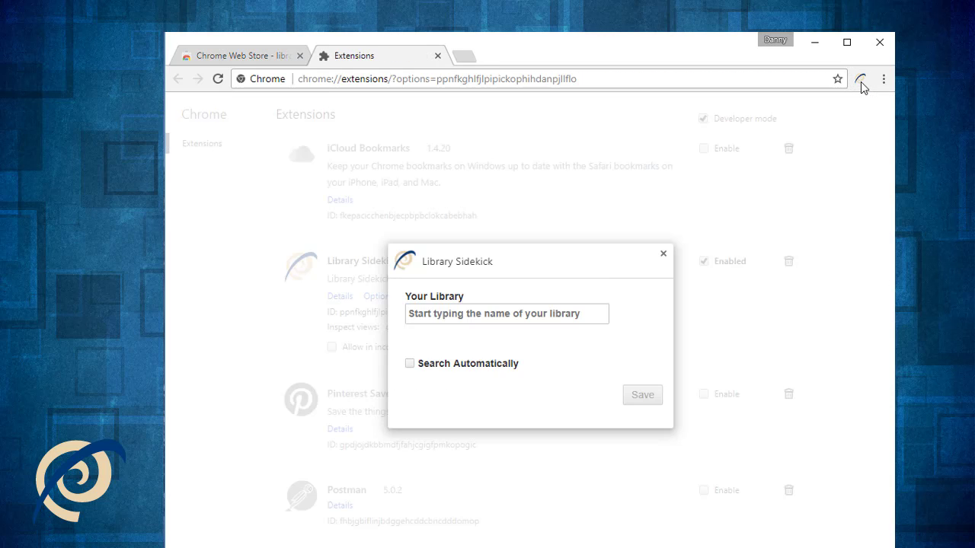
pyautogui.click(440, 315)
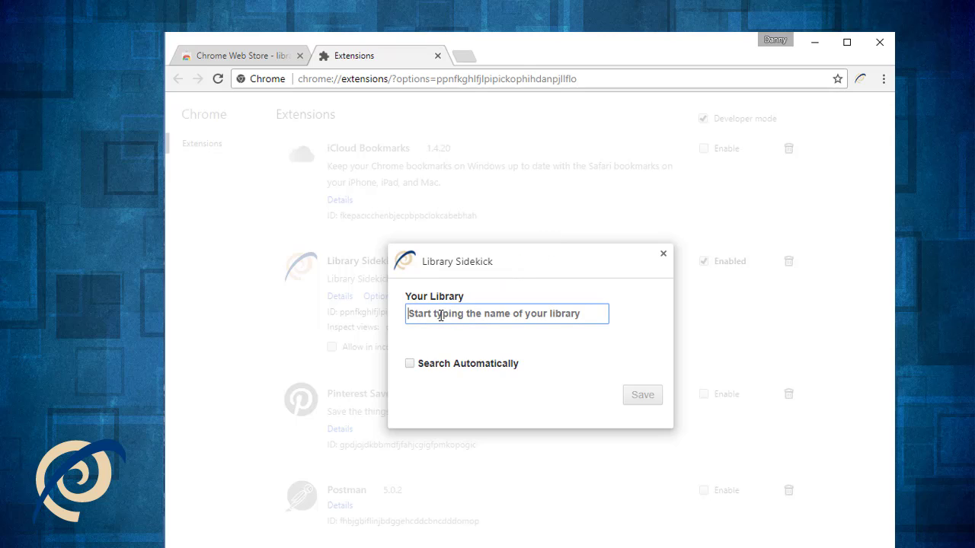
pyautogui.write('pleasan')
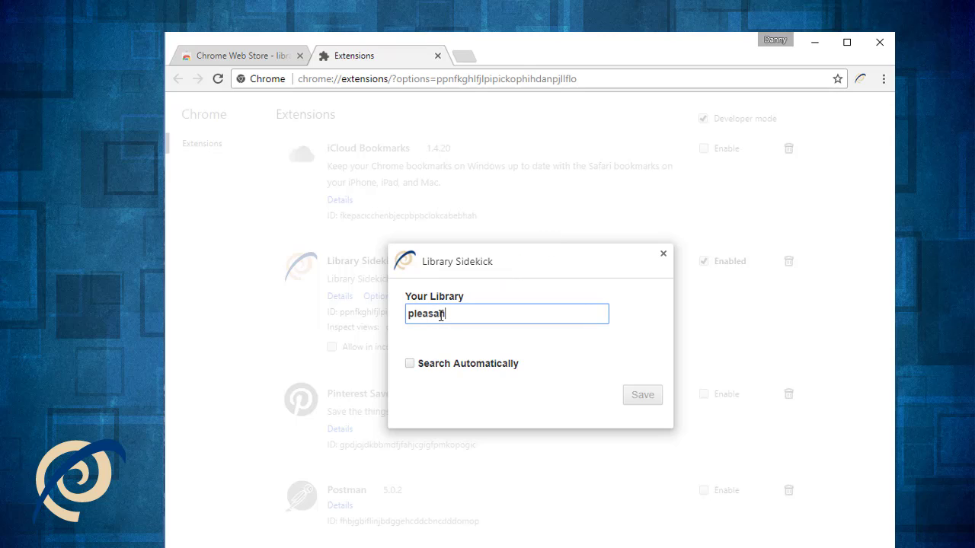
pyautogui.write('t')
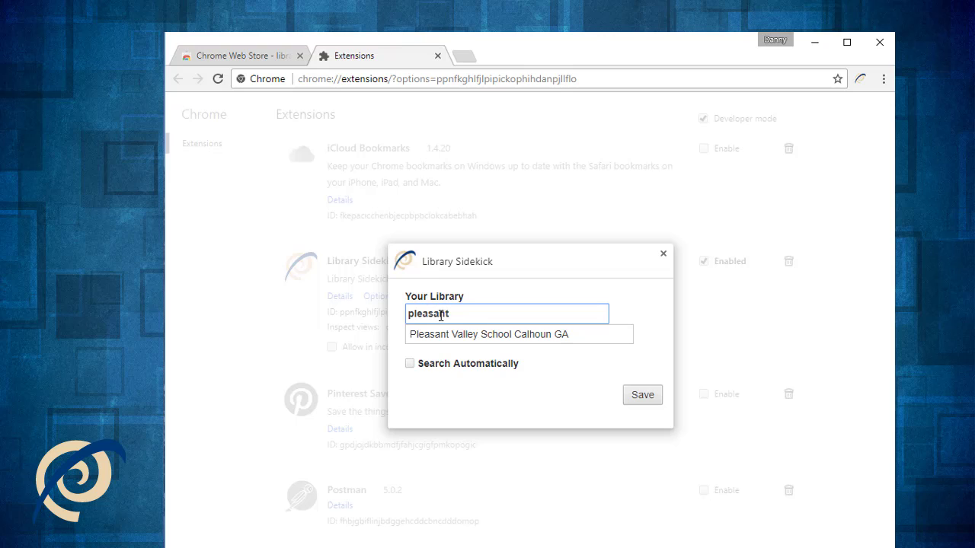
pyautogui.click(486, 336)
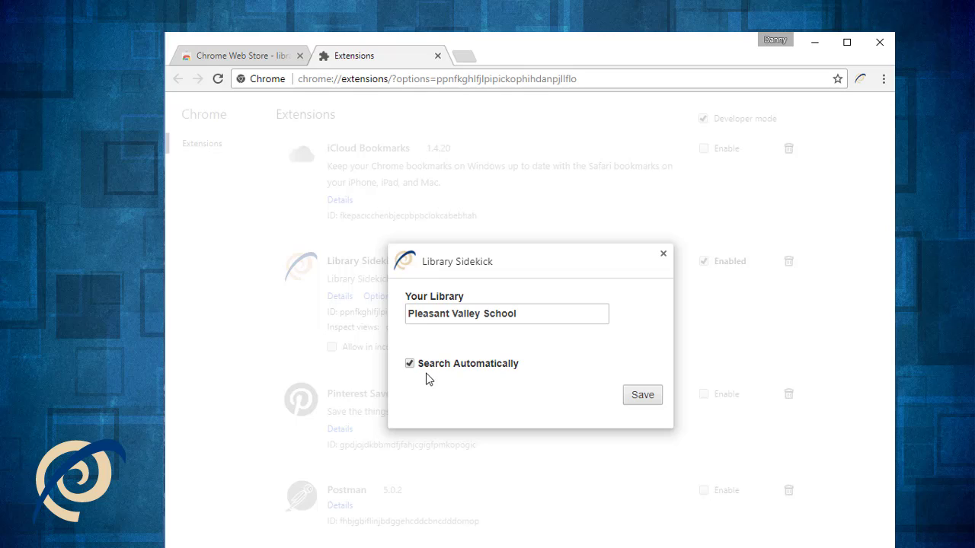
pyautogui.click(644, 399)
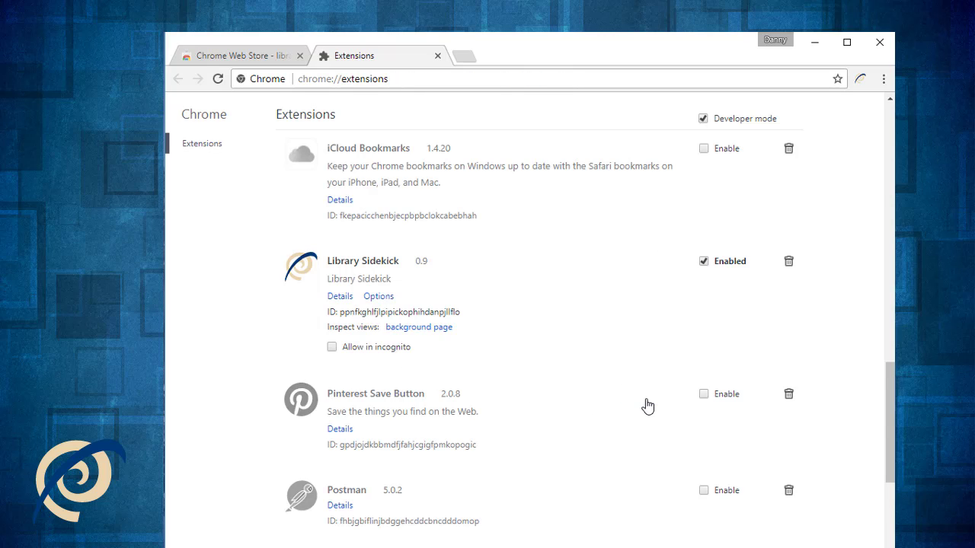